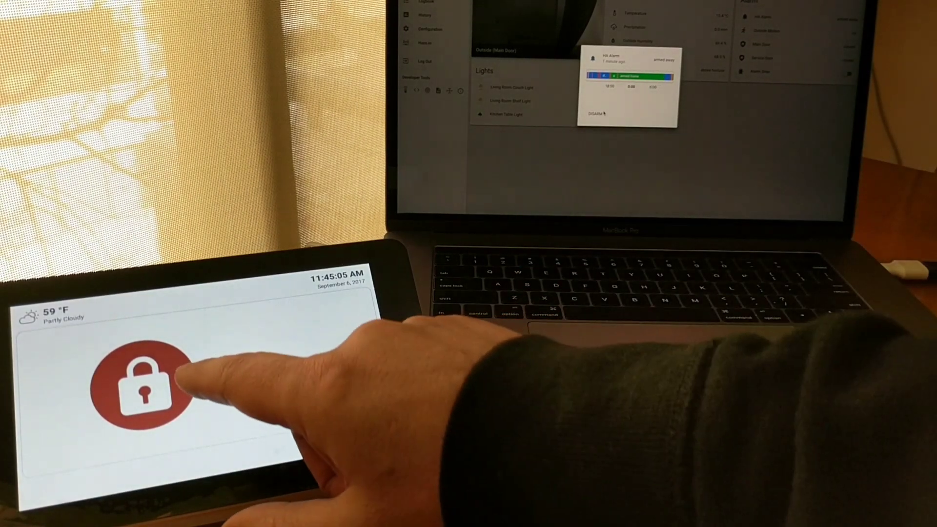
- Open the PIN keypad from the lock icon and enter the disarm code digits
left_click(163, 391)
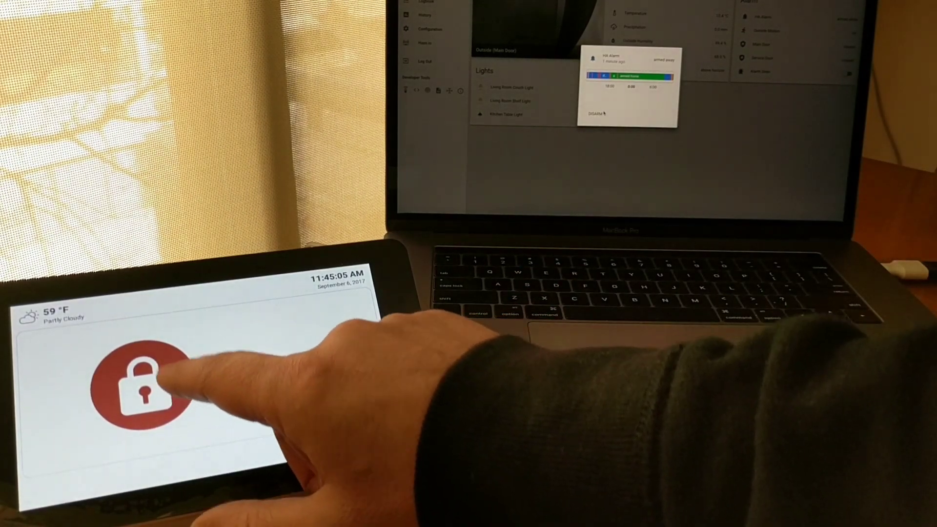
left_click(142, 382)
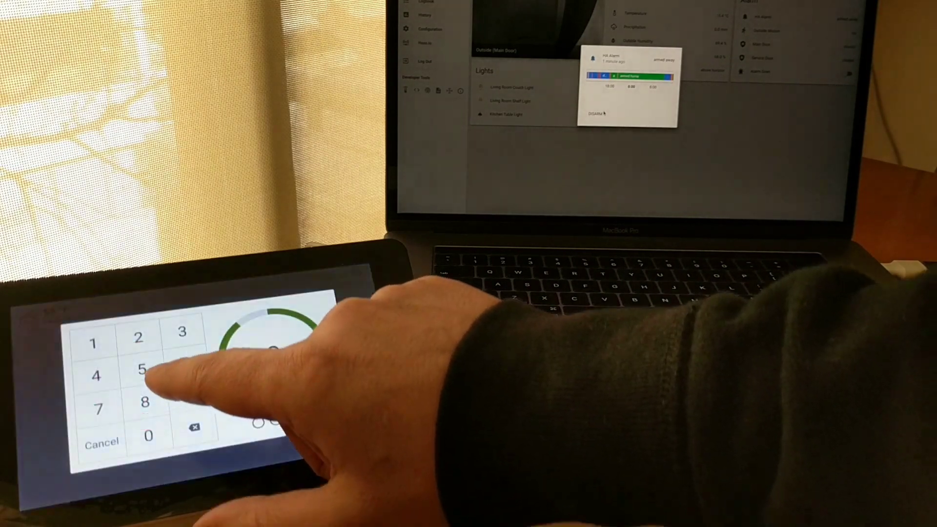
left_click(138, 337)
left_click(183, 330)
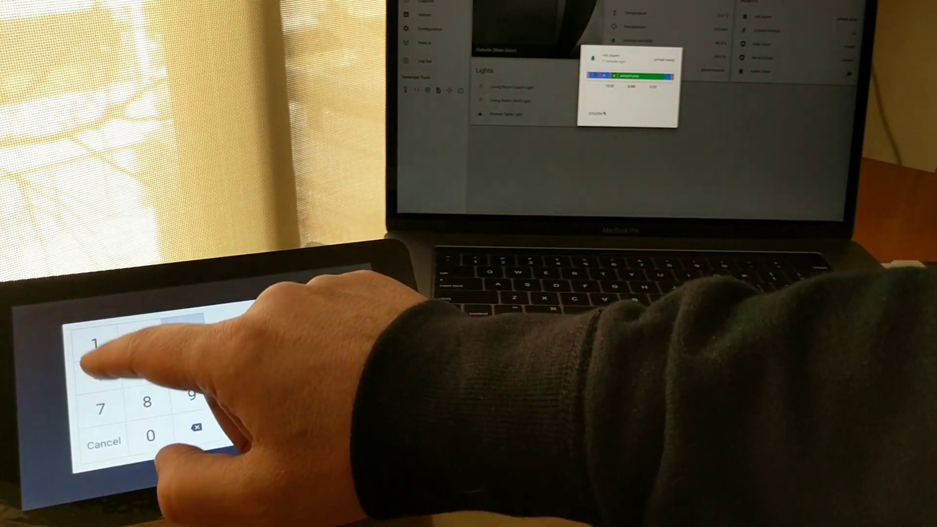
left_click(92, 370)
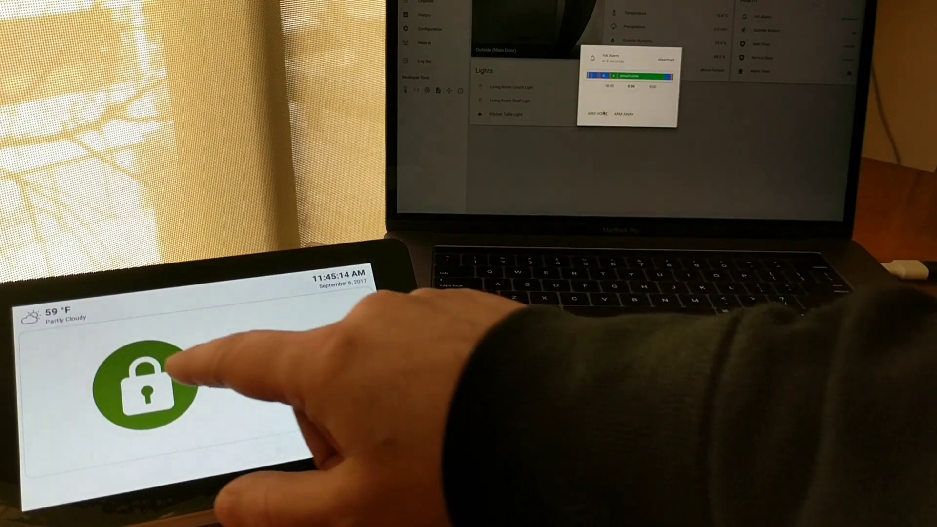
- Arm the system in Arm Away mode, page through the forecast days, then start the clock screensaver
left_click(147, 376)
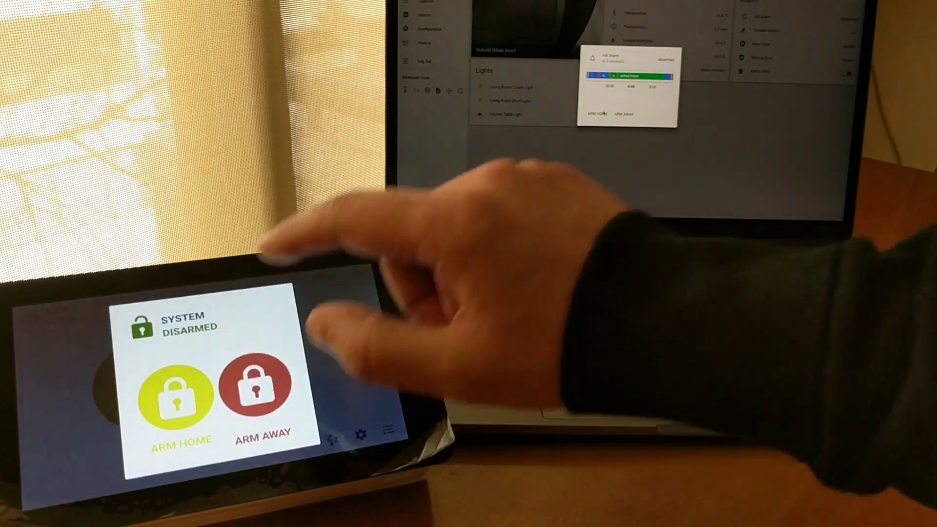
left_click(255, 385)
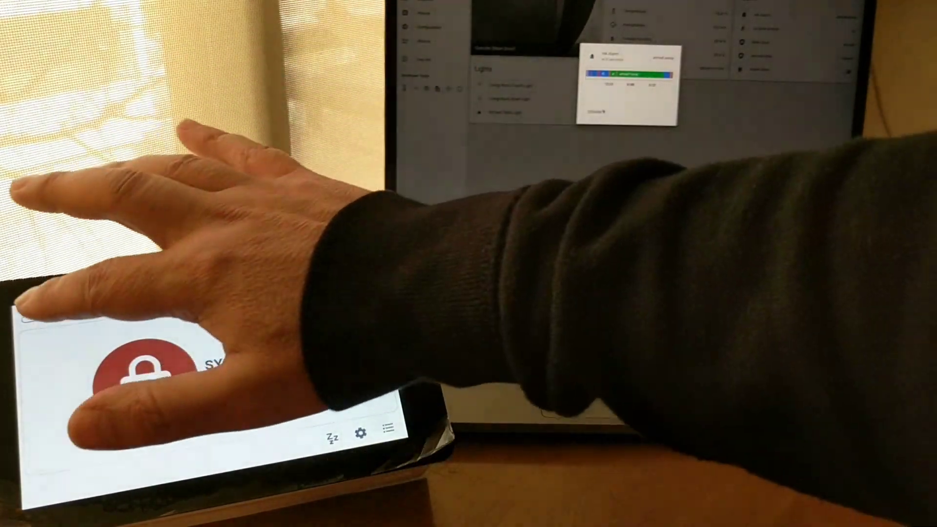
left_click(110, 351)
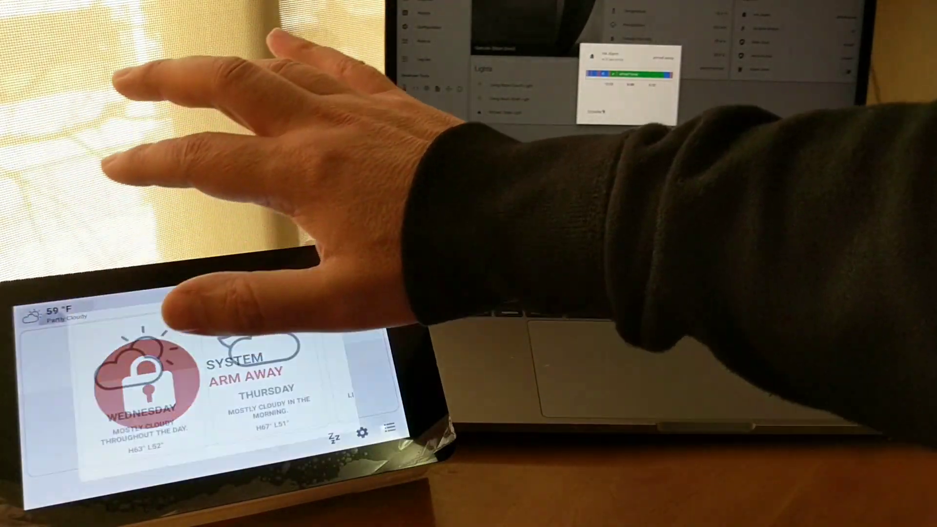
mouse_move(352, 344)
left_mouse_down()
mouse_move(220, 308)
mouse_move(219, 337)
mouse_move(234, 345)
left_mouse_up()
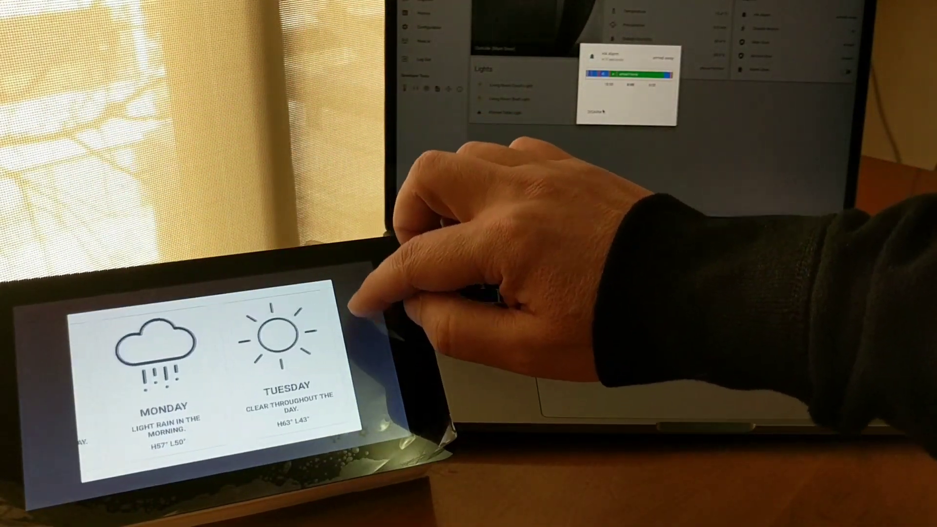
left_click(355, 377)
left_click(334, 438)
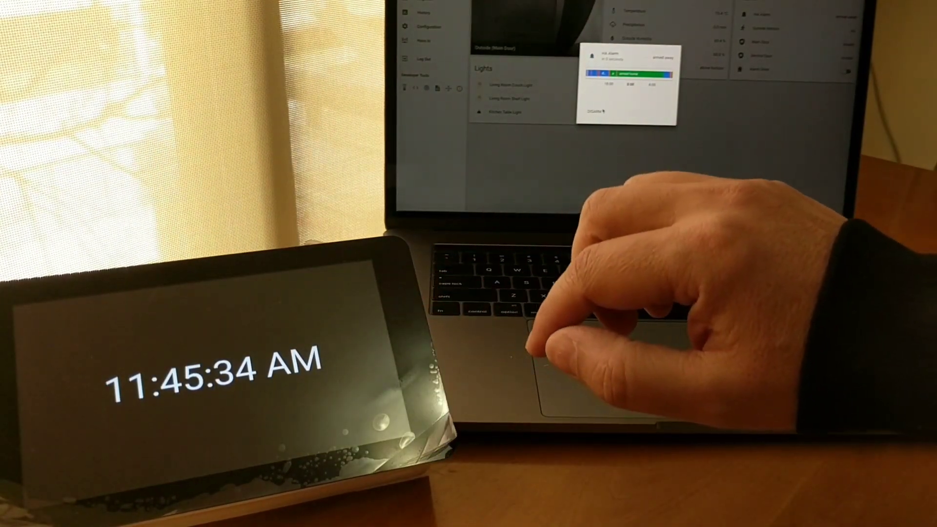